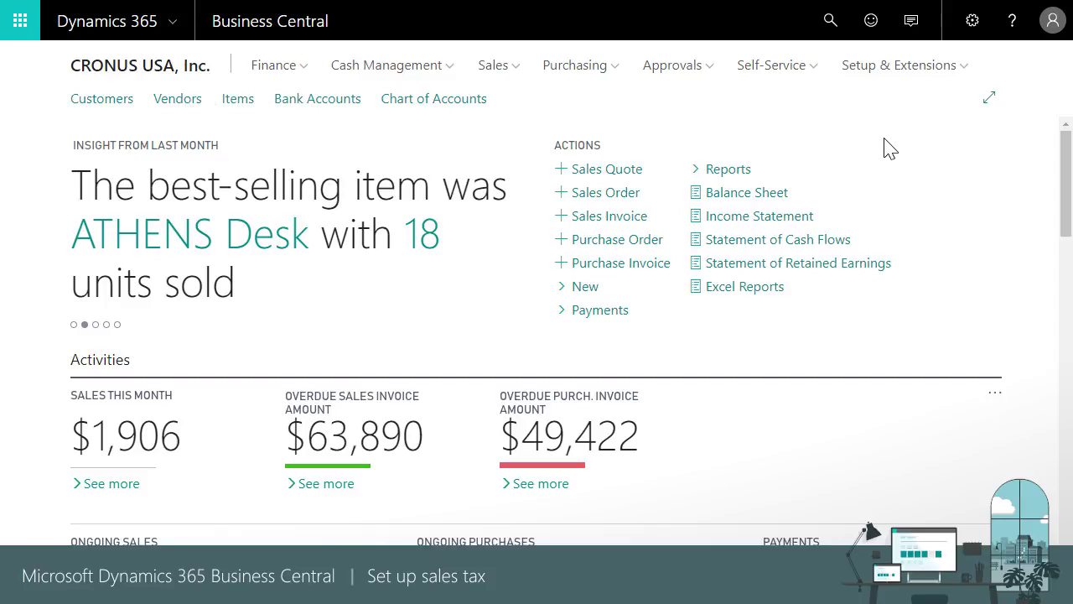
# Rerun the completed Set up sales tax guide from Assisted Setup and create the TAXABLE tax group, reaching the 20600 account page
pyautogui.click(881, 67)
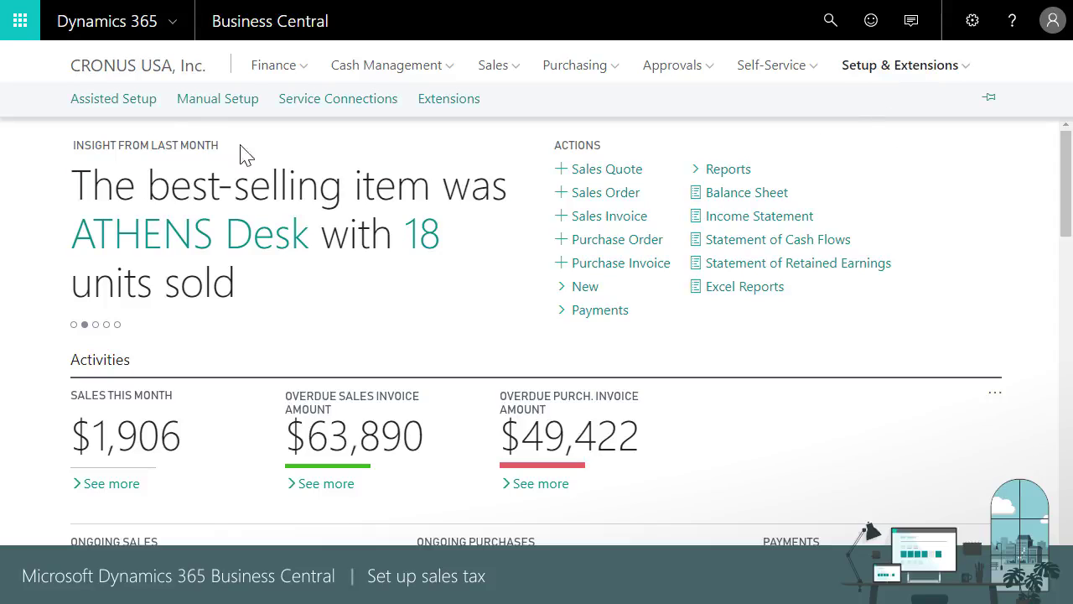
pyautogui.click(114, 99)
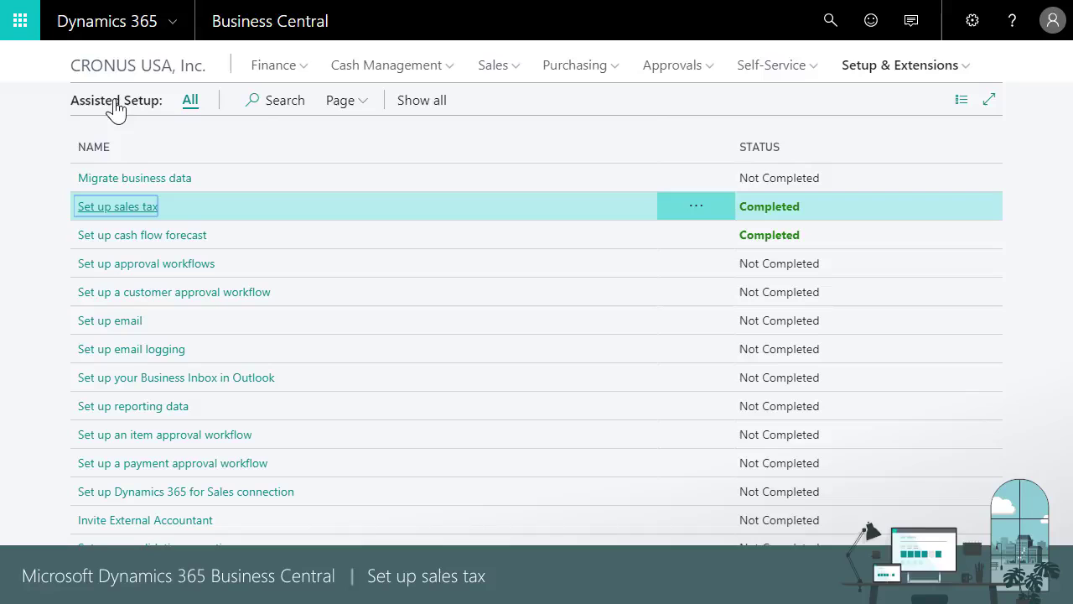
pyautogui.click(122, 210)
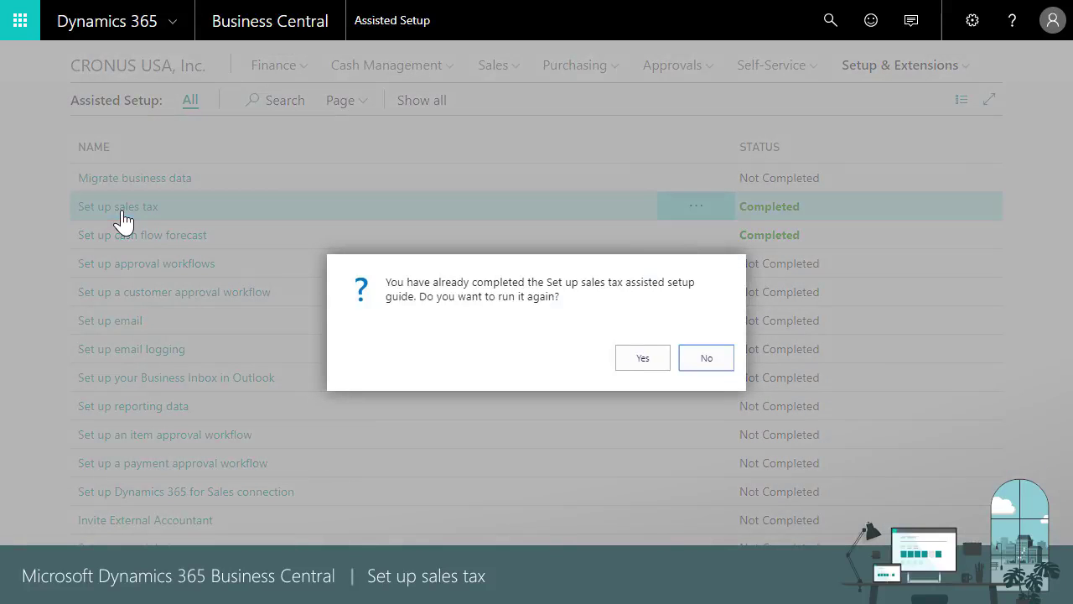
pyautogui.click(653, 362)
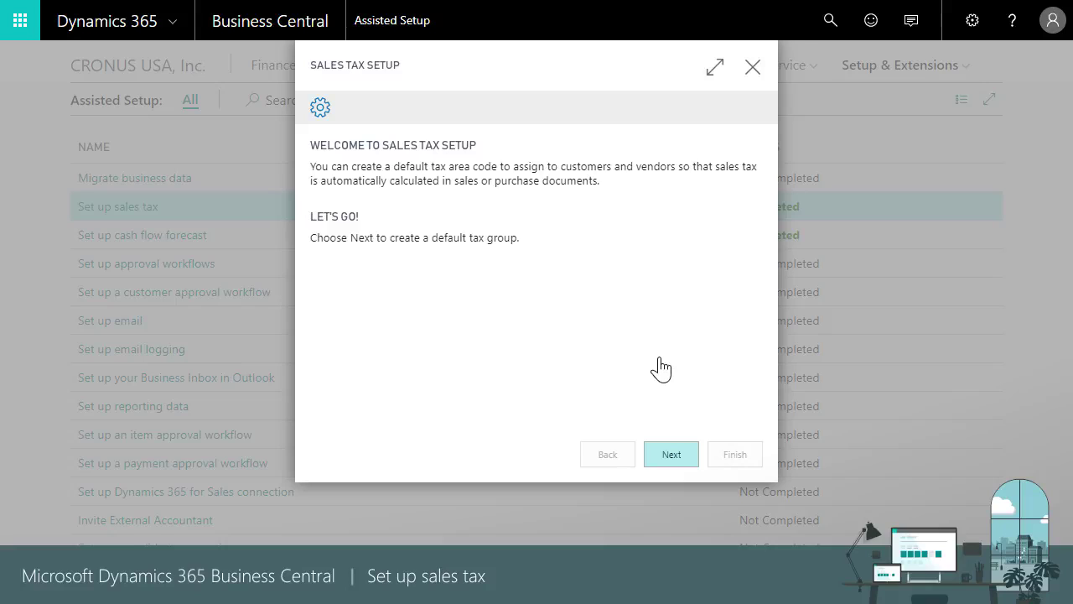
pyautogui.click(671, 462)
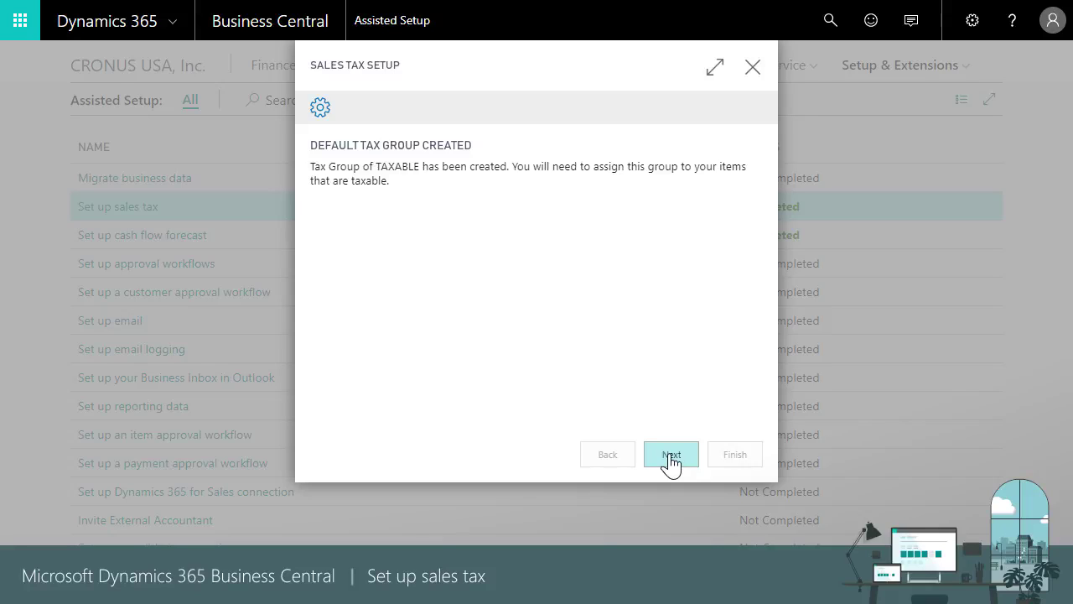
pyautogui.click(671, 457)
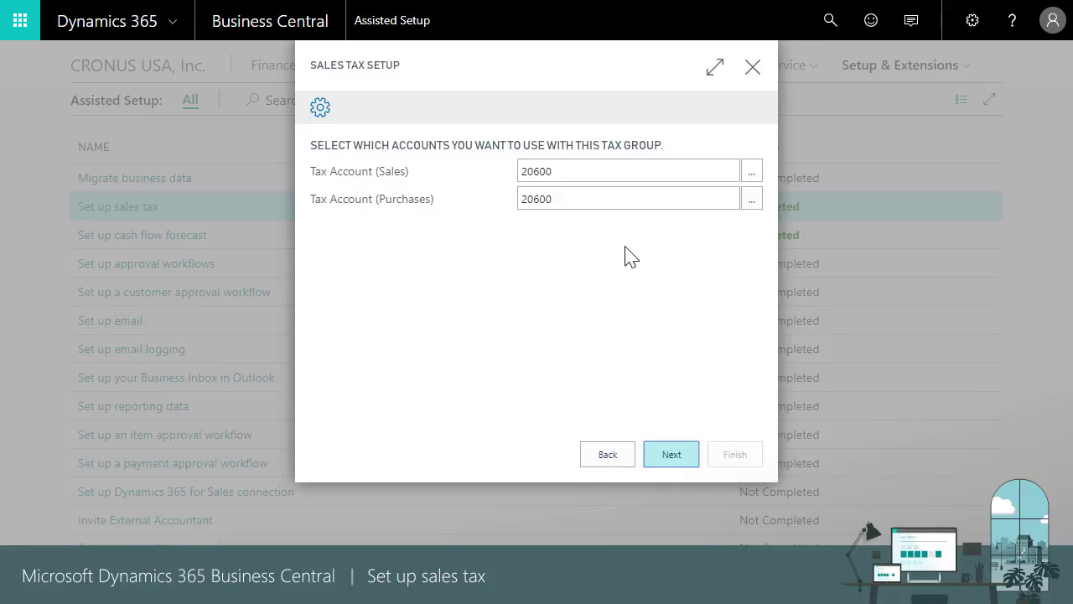
# Accept 20600 as the sales and purchase tax accounts and enter city Fargo with rate 2
pyautogui.click(671, 457)
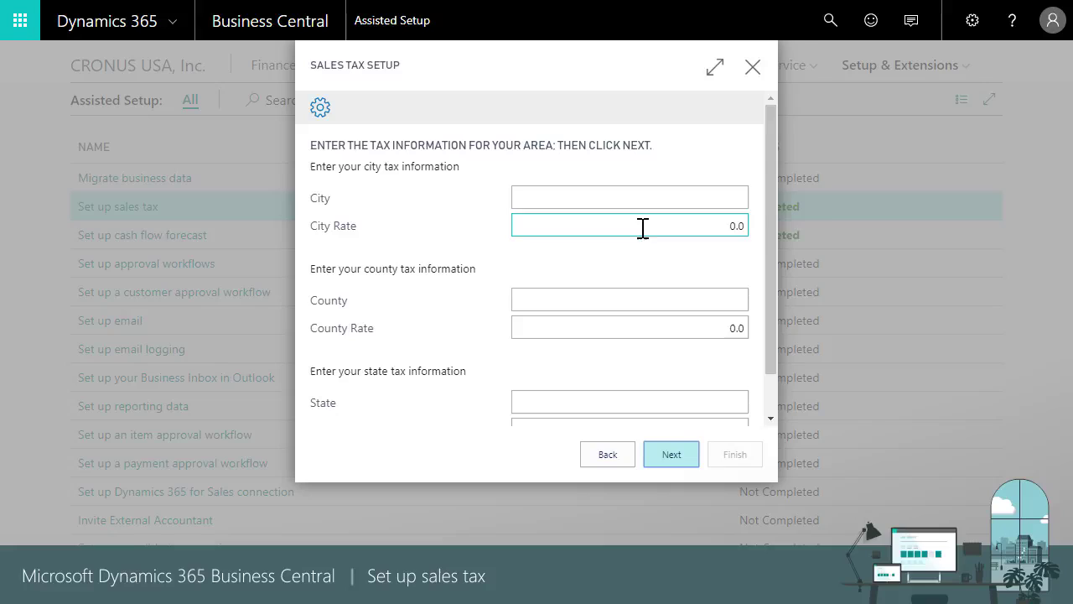
pyautogui.click(667, 199)
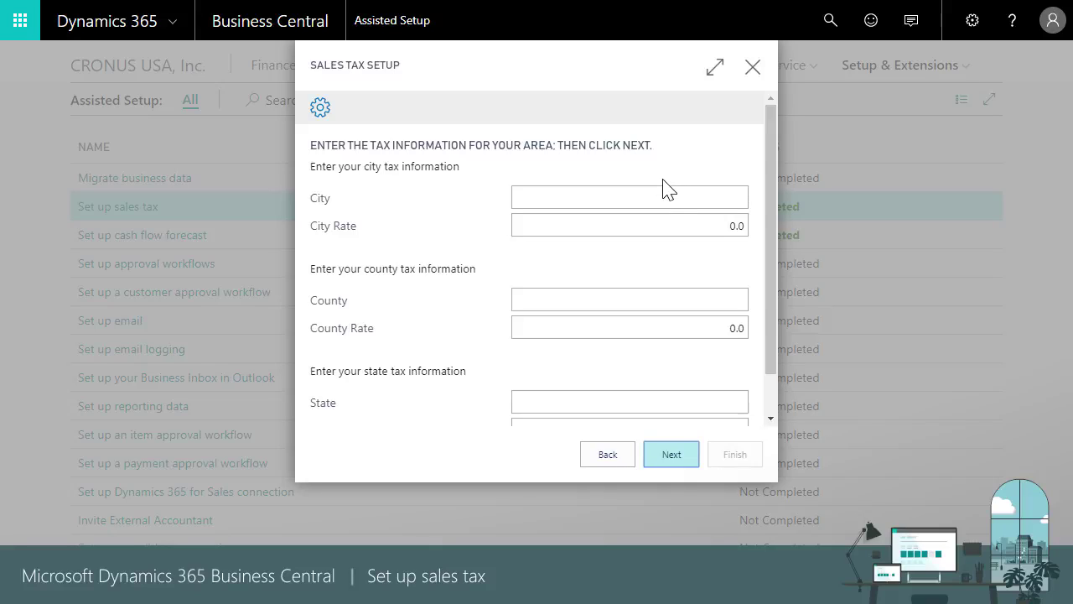
pyautogui.click(661, 197)
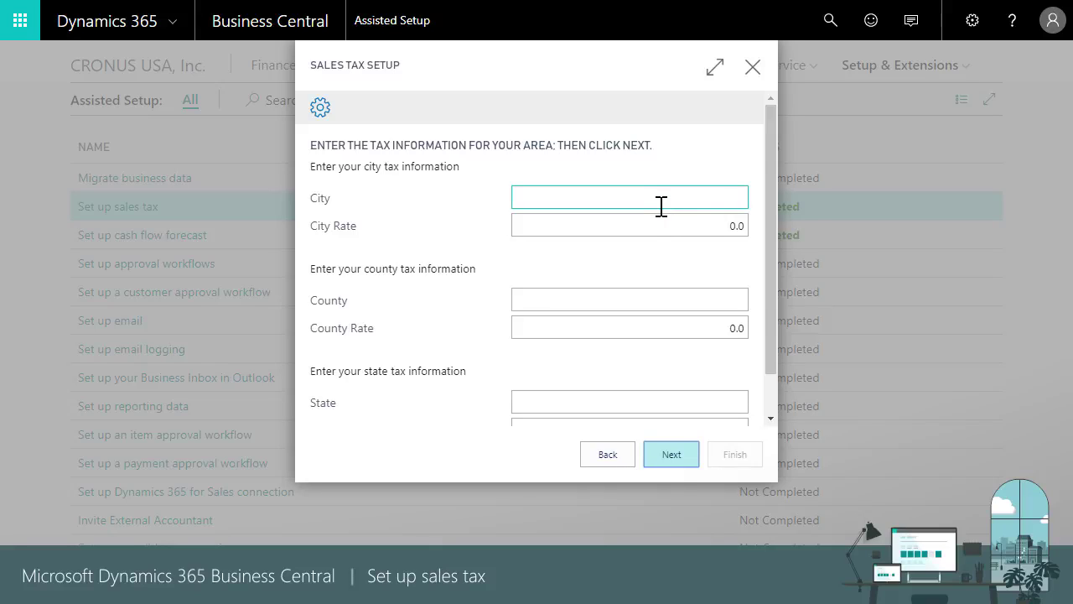
pyautogui.write('Fargo')
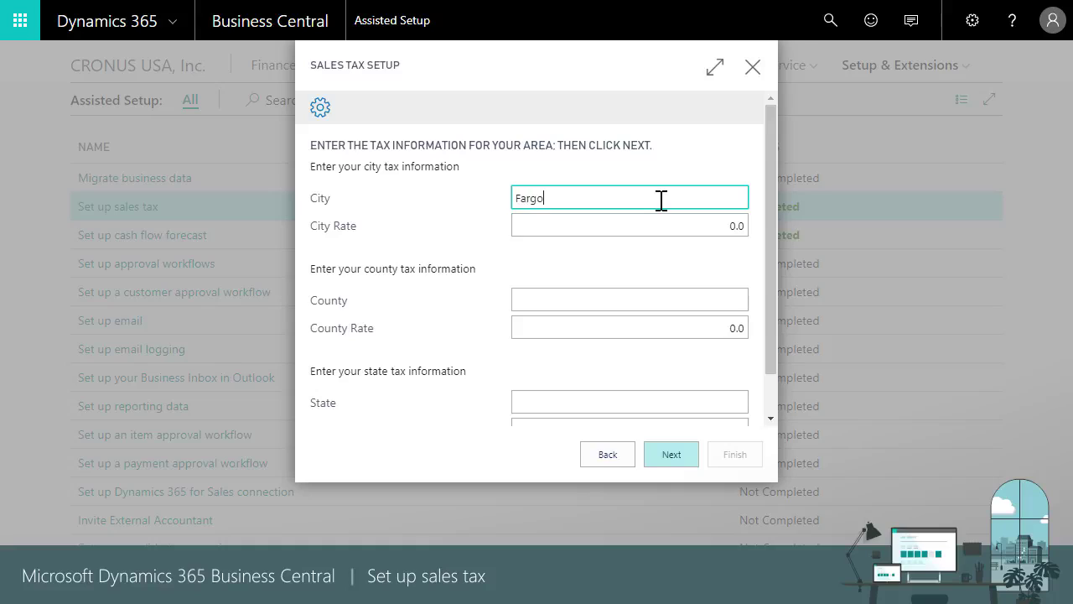
pyautogui.press('Tab')
pyautogui.write('2')
pyautogui.press('Tab')
# Enter county Cass at rate 0.5 and state ND at rate 0.5
pyautogui.write('Cass')
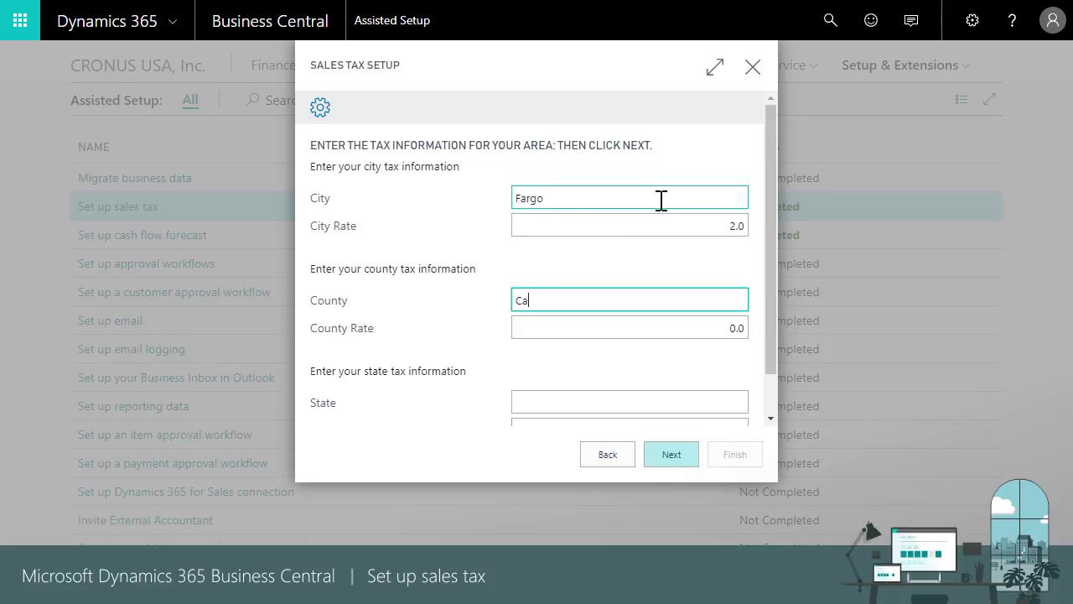
pyautogui.press('Tab')
pyautogui.write('.5')
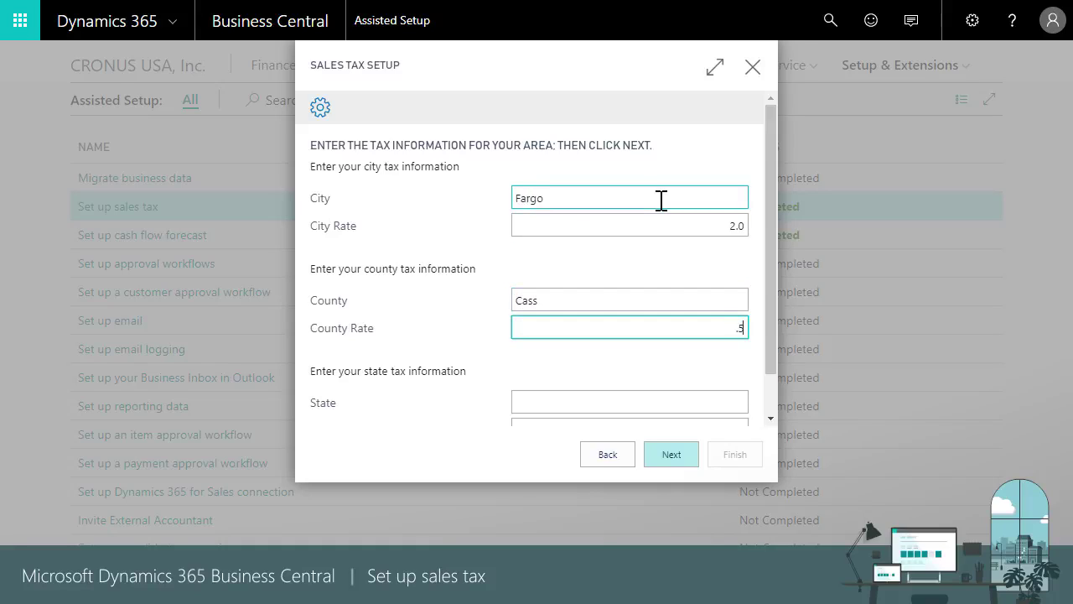
pyautogui.press('Tab')
pyautogui.write('ND')
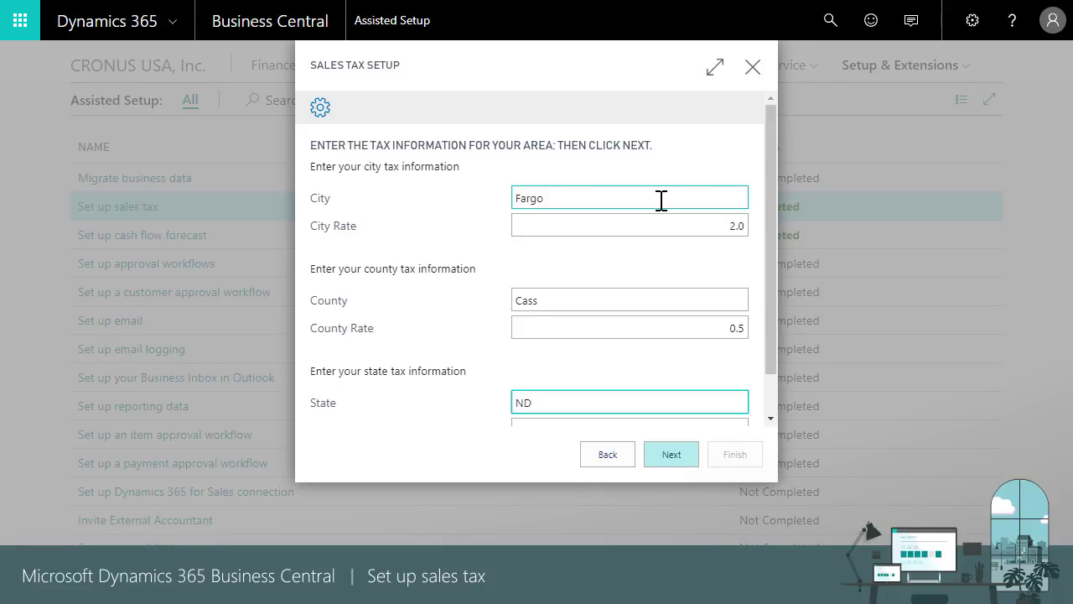
pyautogui.press('Tab')
pyautogui.write('.5')
pyautogui.press('Tab')
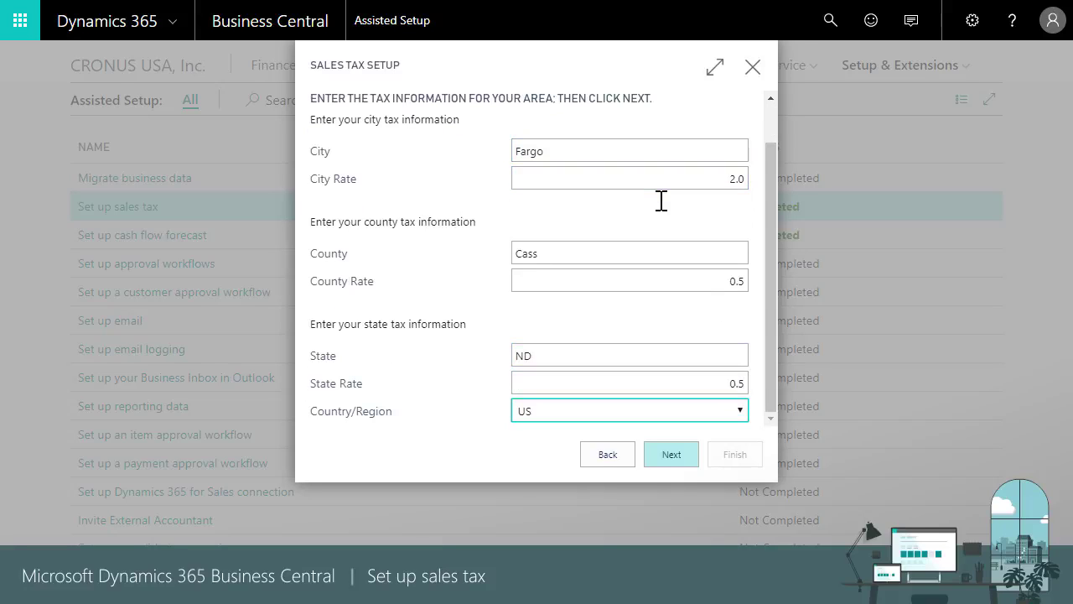
# Keep FARGO, ND as the tax area code and tick To Customers, To Vendors and To Company Information
pyautogui.click(672, 459)
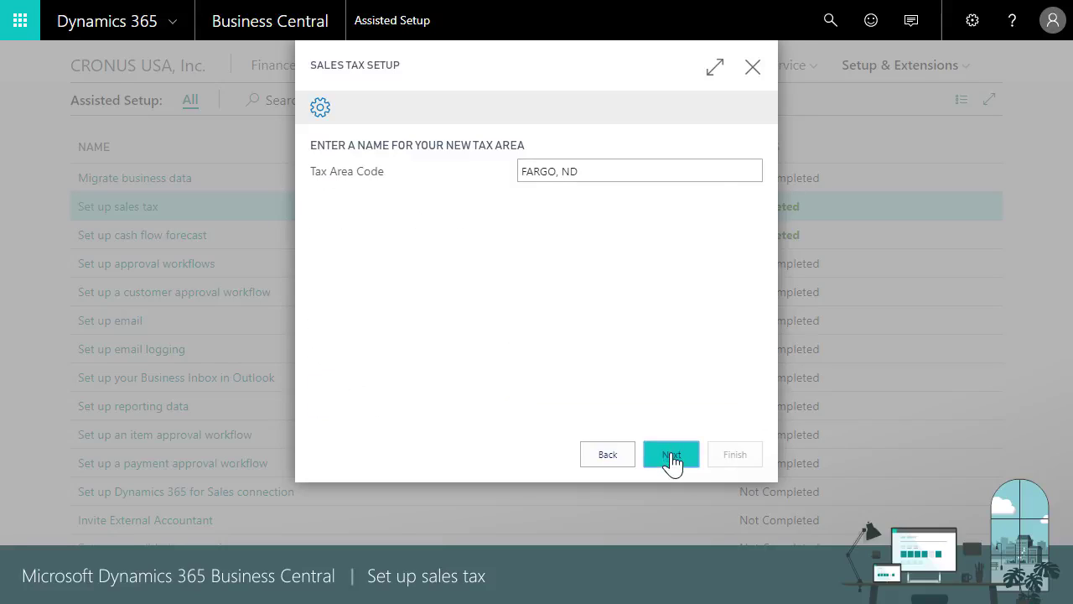
pyautogui.click(672, 457)
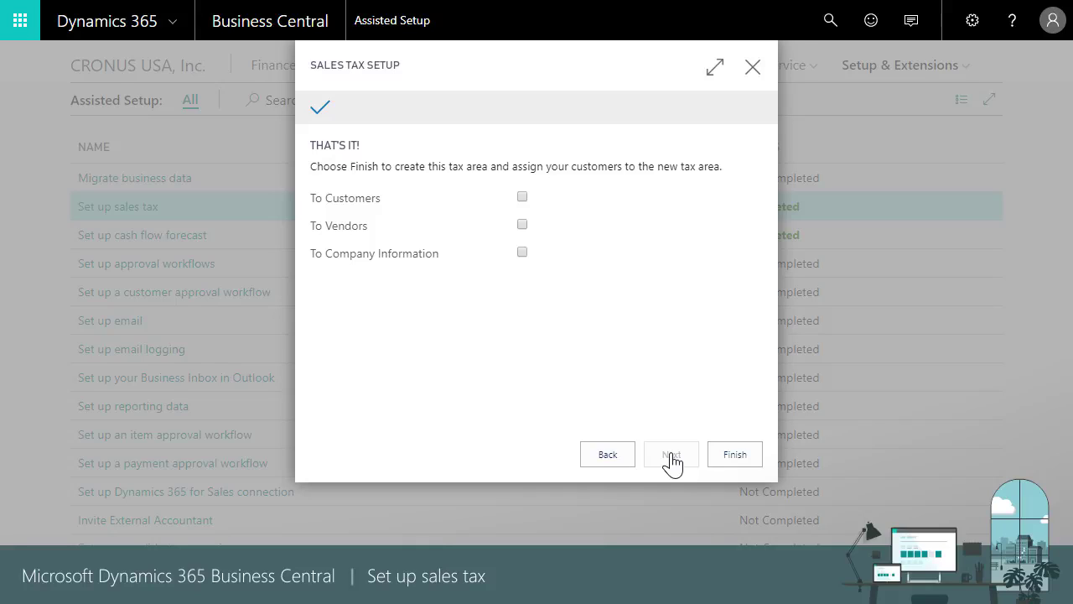
pyautogui.click(523, 198)
pyautogui.click(523, 225)
pyautogui.click(522, 253)
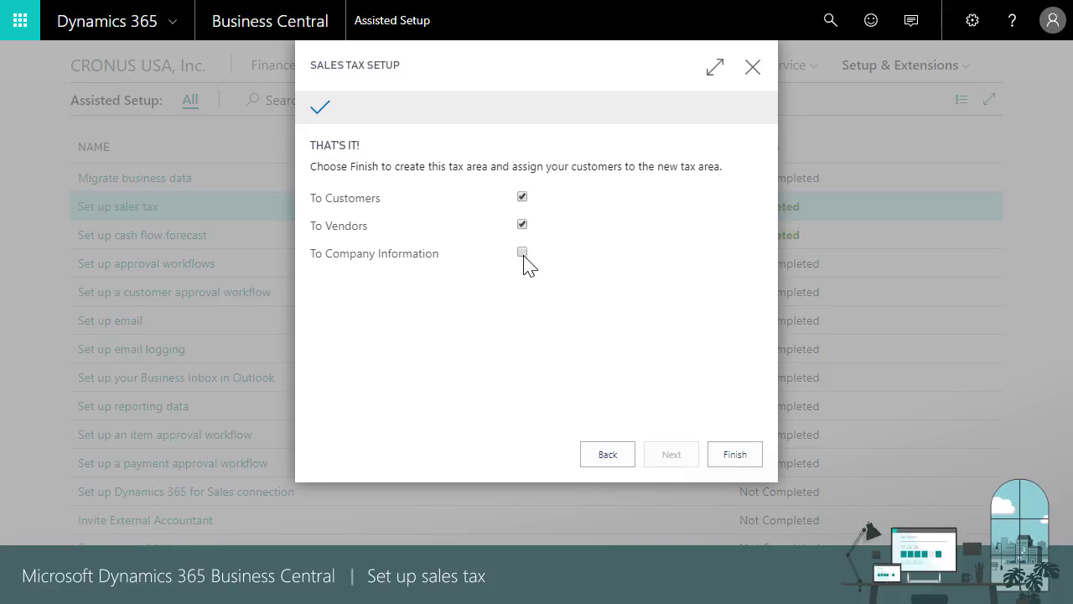
# Finish the guide and assign FARGO, ND to customers whose City is Fargo
pyautogui.click(742, 457)
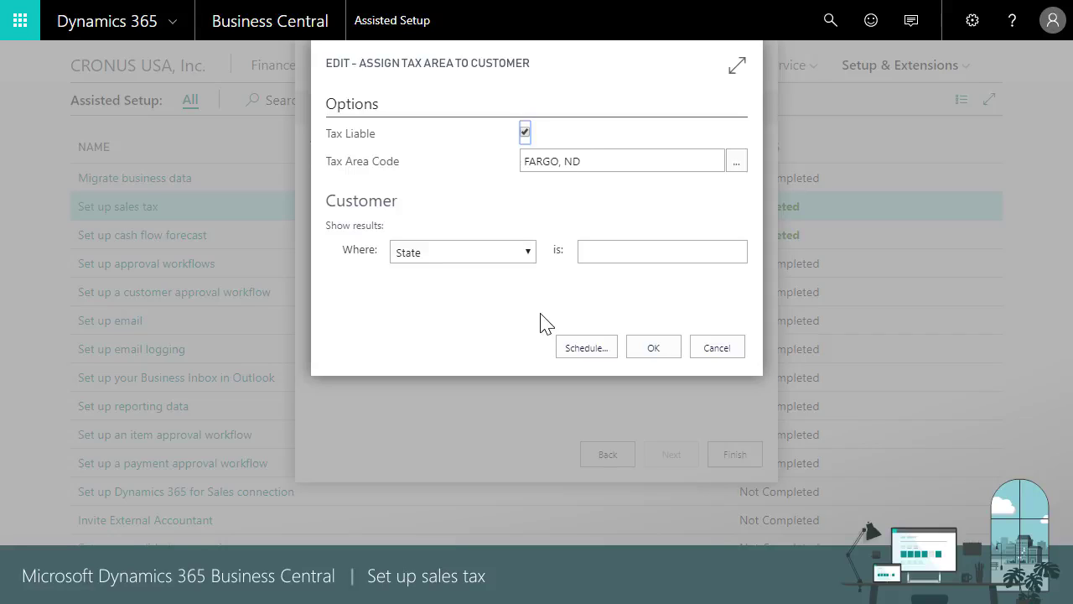
pyautogui.click(527, 252)
pyautogui.press('c')
pyautogui.press('i')
pyautogui.press('Return')
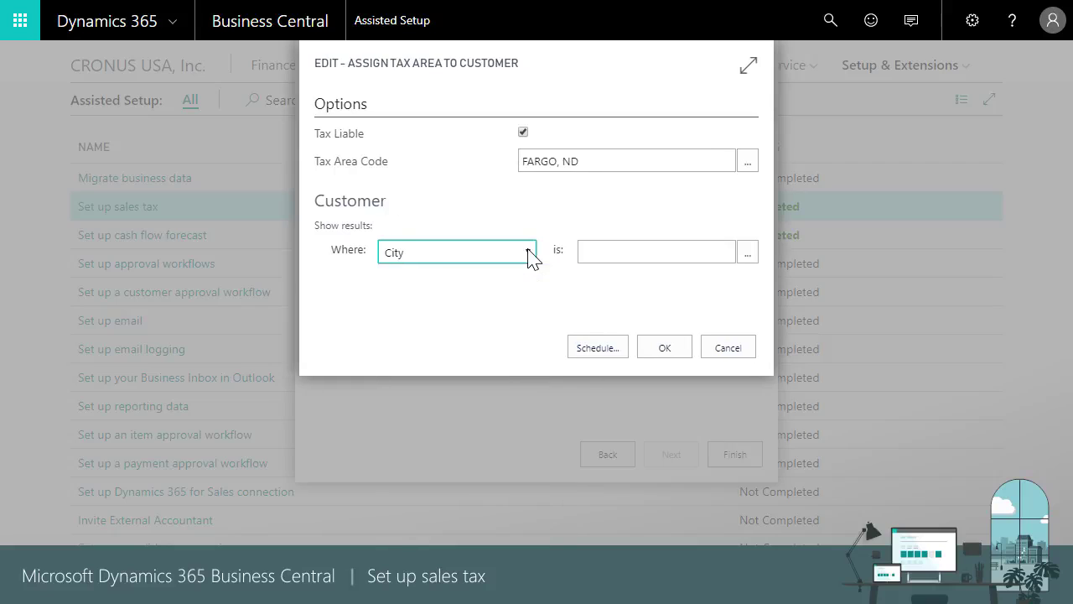
pyautogui.press('Tab')
pyautogui.write('Fargo')
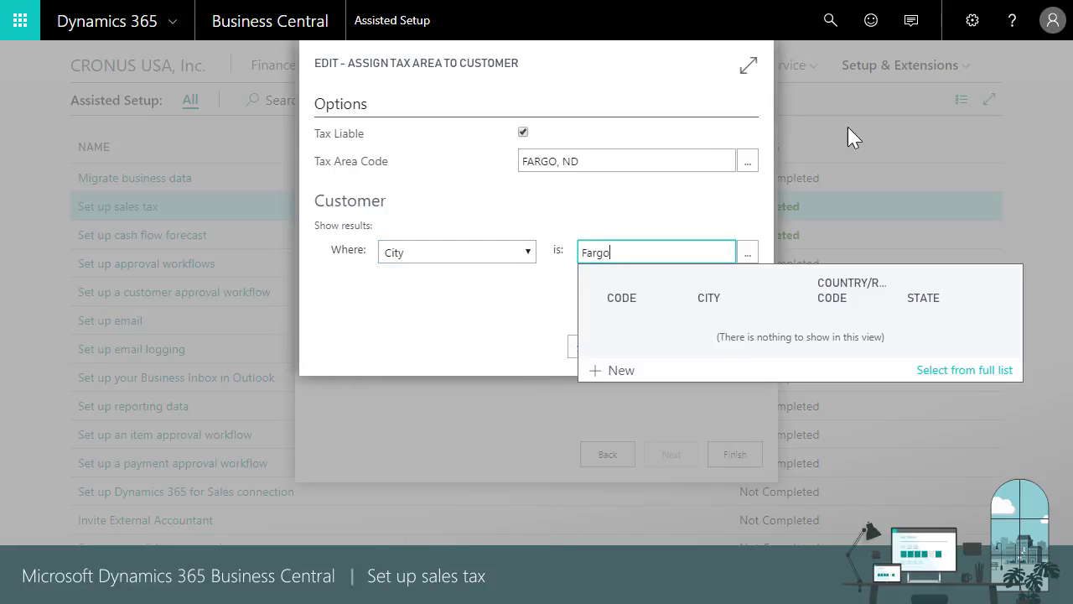
pyautogui.click(663, 351)
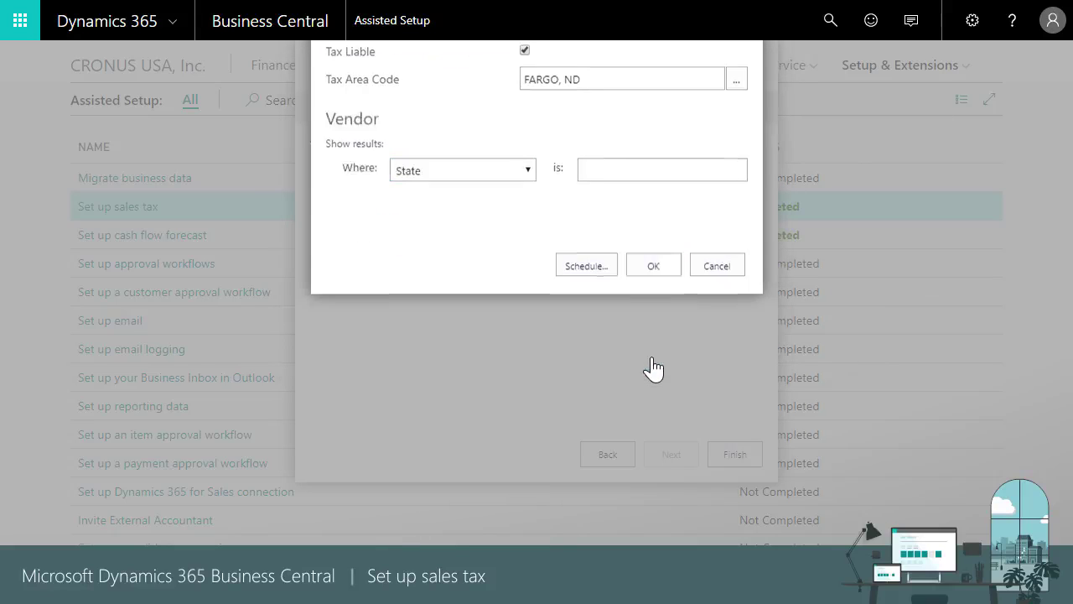
# Assign FARGO, ND to vendors whose City is Fargo
pyautogui.click(529, 253)
pyautogui.press('c')
pyautogui.press('i')
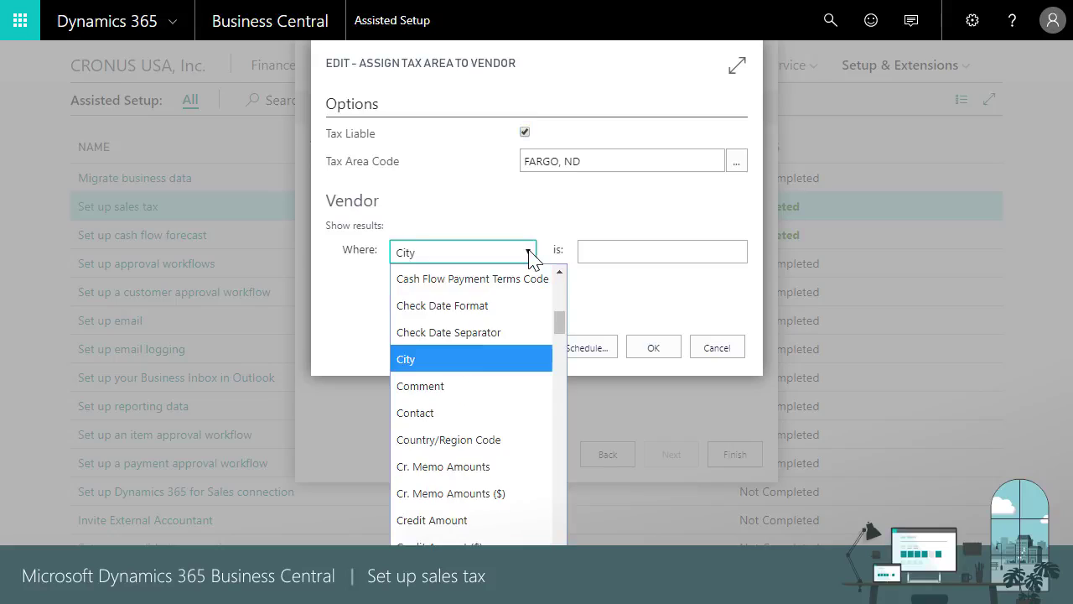
pyautogui.press('Return')
pyautogui.press('Tab')
pyautogui.write('Fargo')
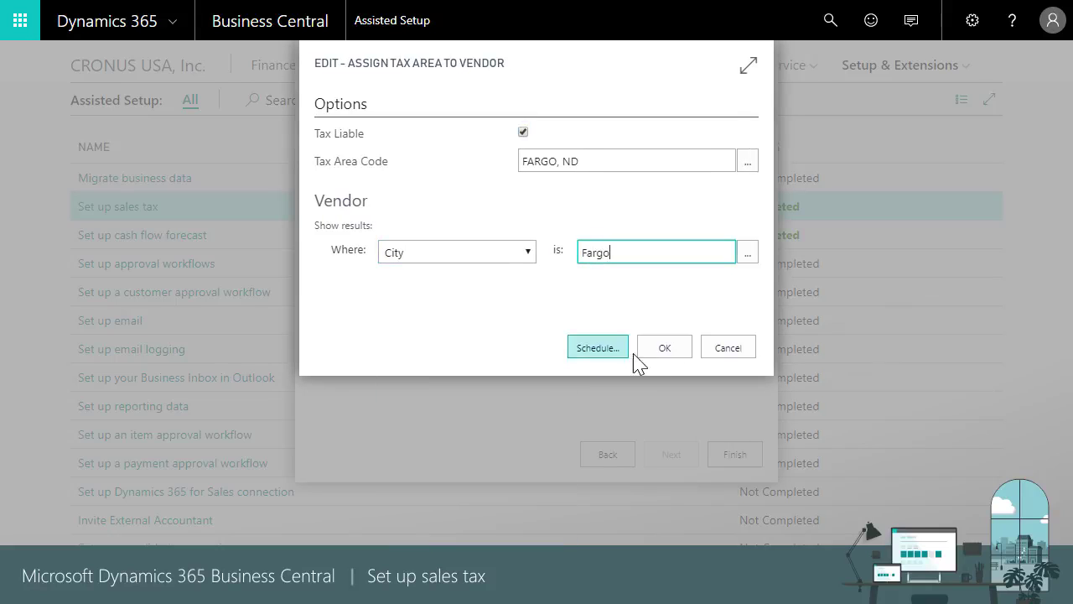
pyautogui.click(673, 359)
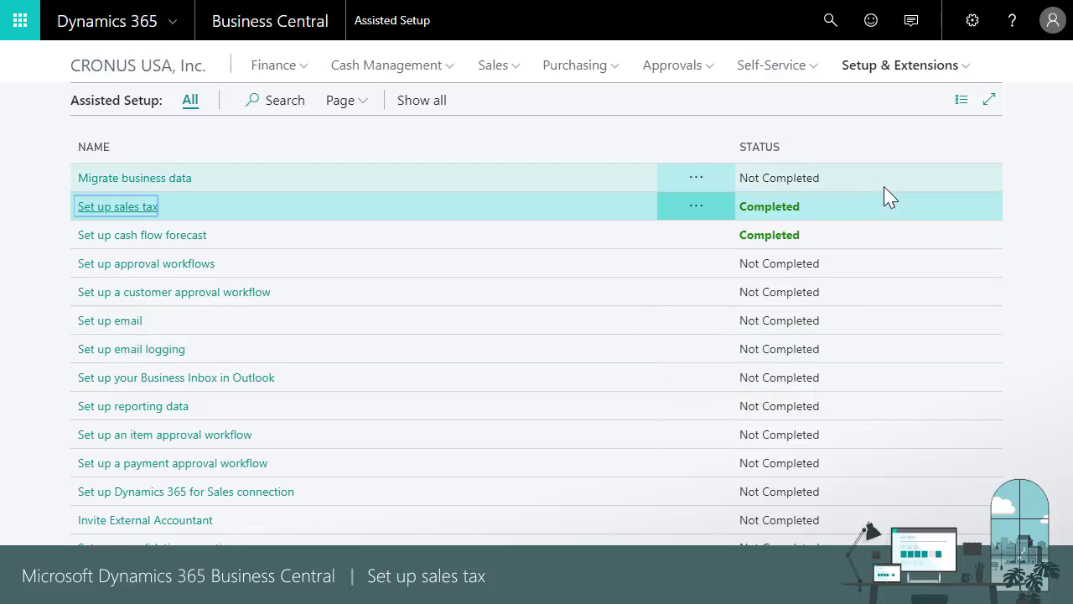
# On Adatum Corporation's customer card, set Tax Area Code under Invoicing to FARGO, ND and close it
pyautogui.click(168, 73)
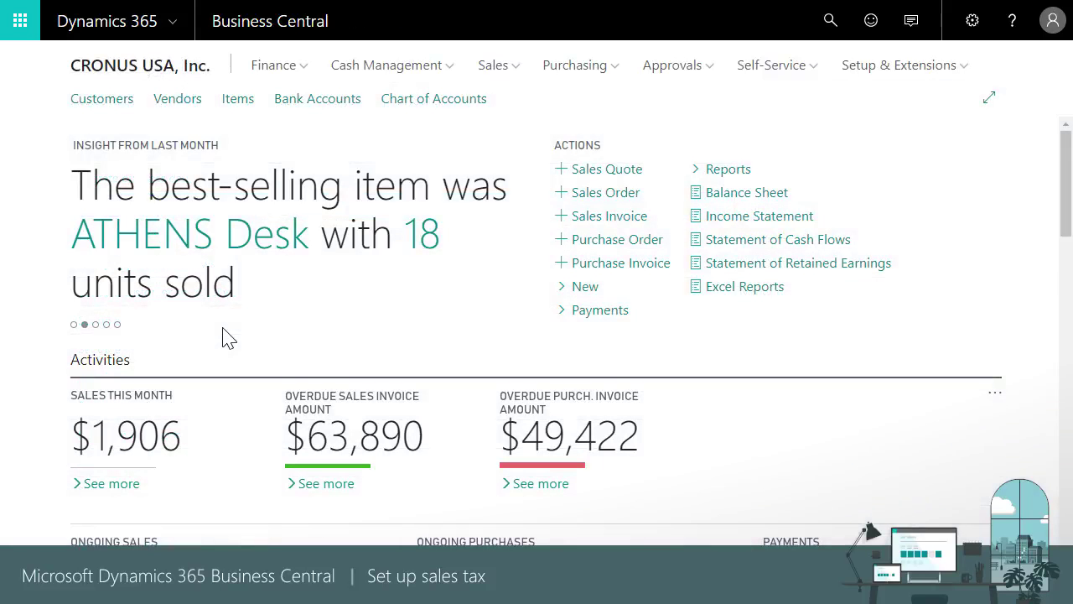
pyautogui.click(104, 102)
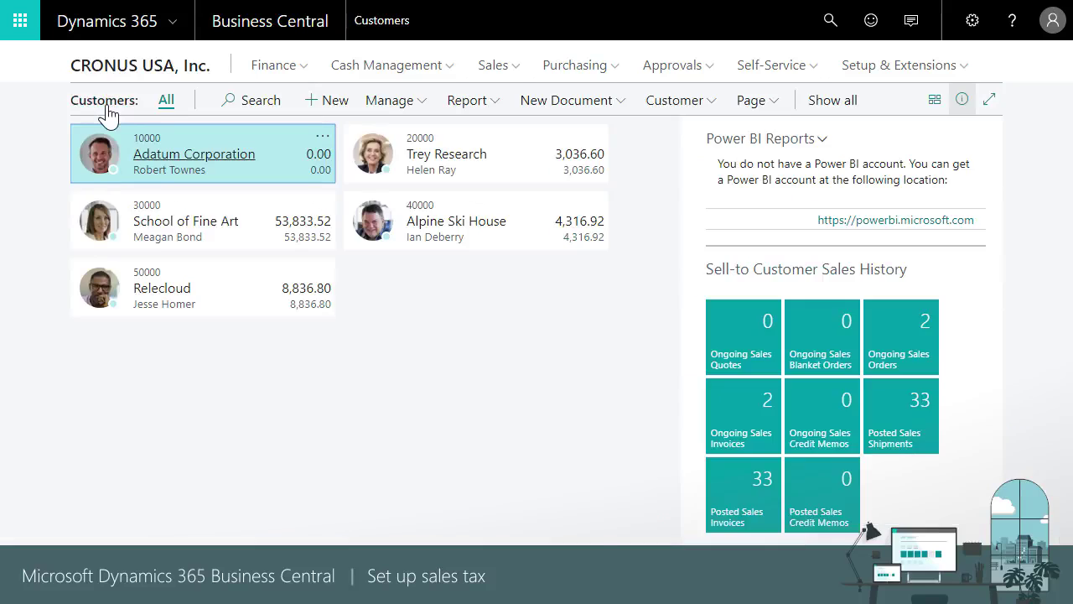
pyautogui.click(164, 160)
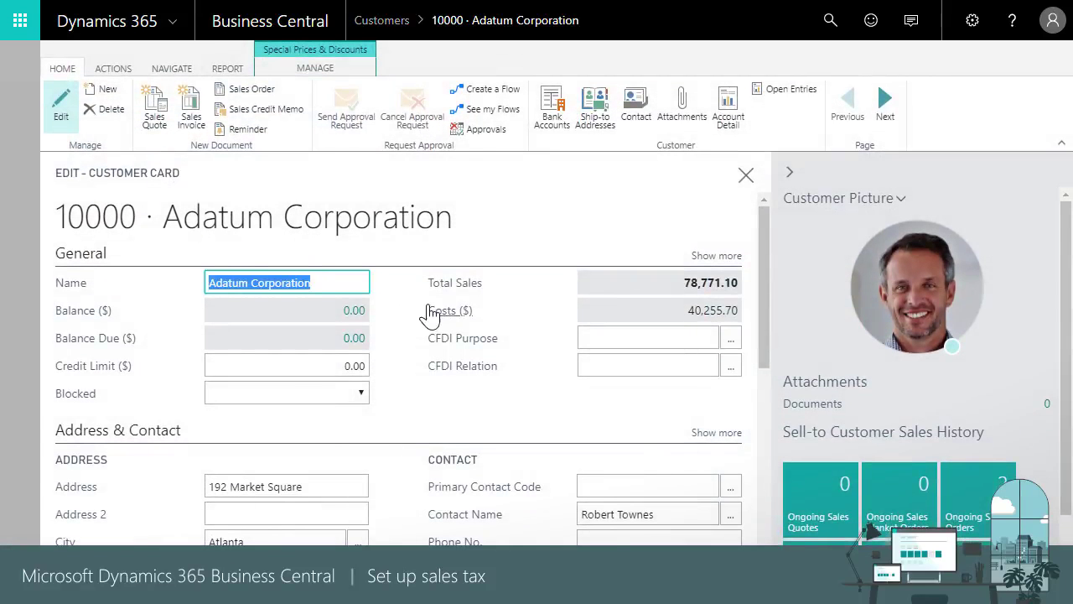
pyautogui.scroll(-3, 426, 311)
pyautogui.scroll(-1, 426, 311)
pyautogui.click(358, 411)
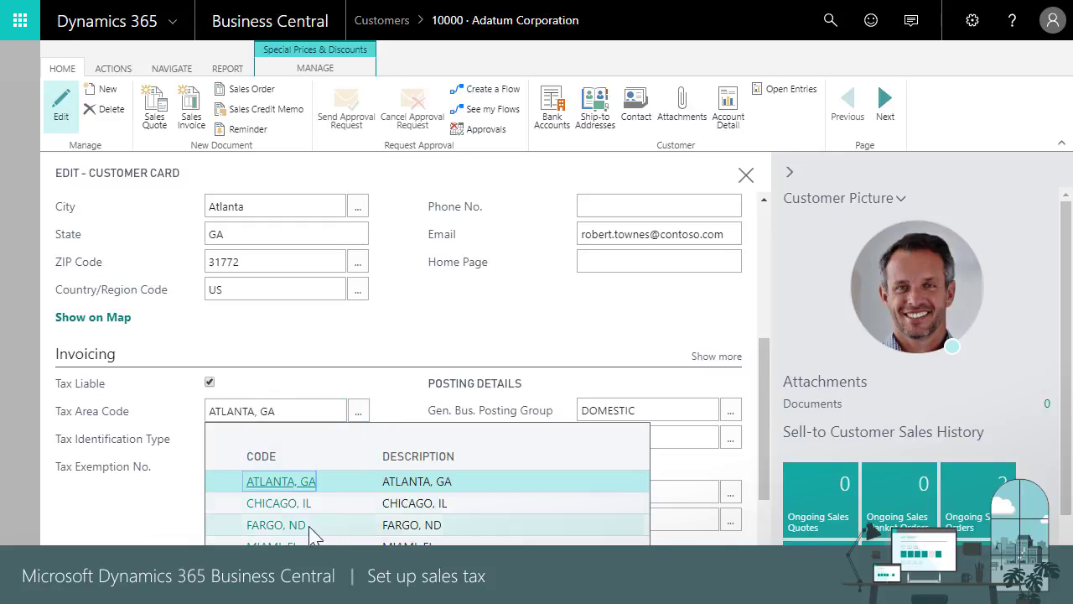
pyautogui.click(293, 525)
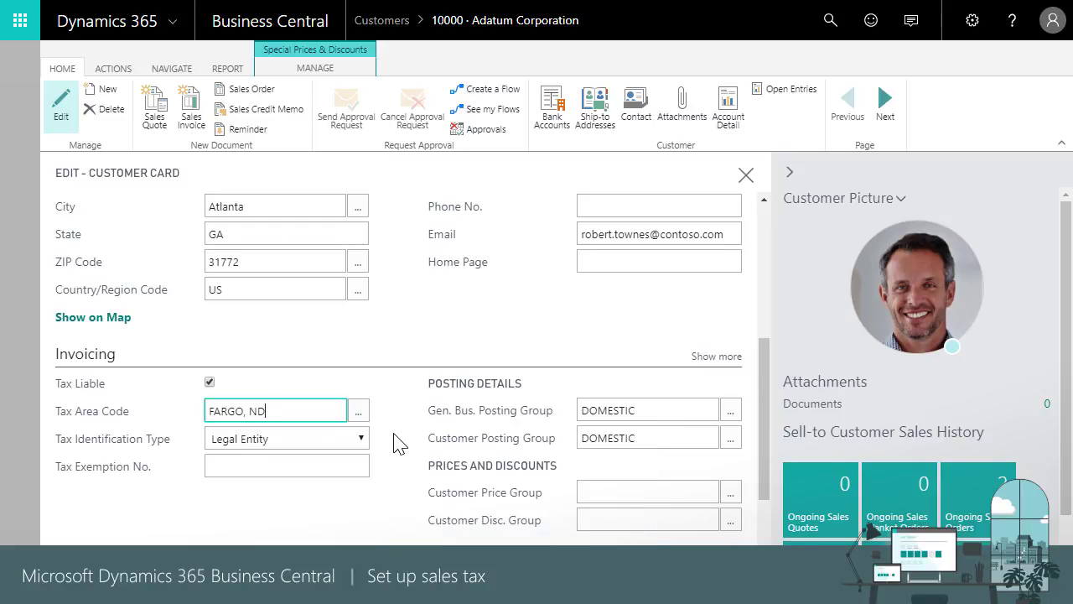
pyautogui.click(746, 174)
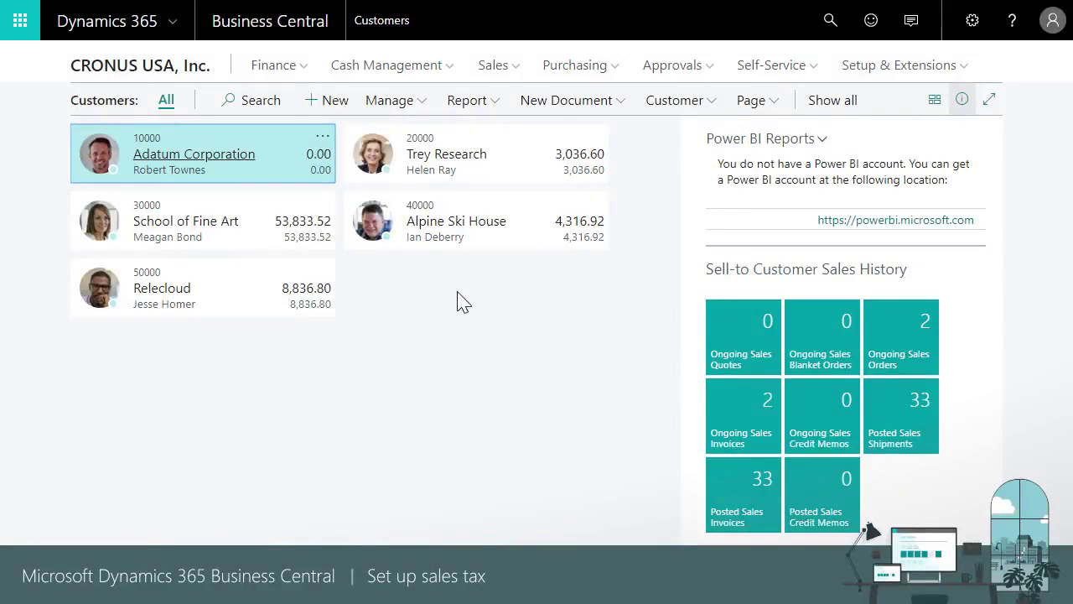
# Go back to the CRONUS USA, Inc. Role Center
pyautogui.click(166, 72)
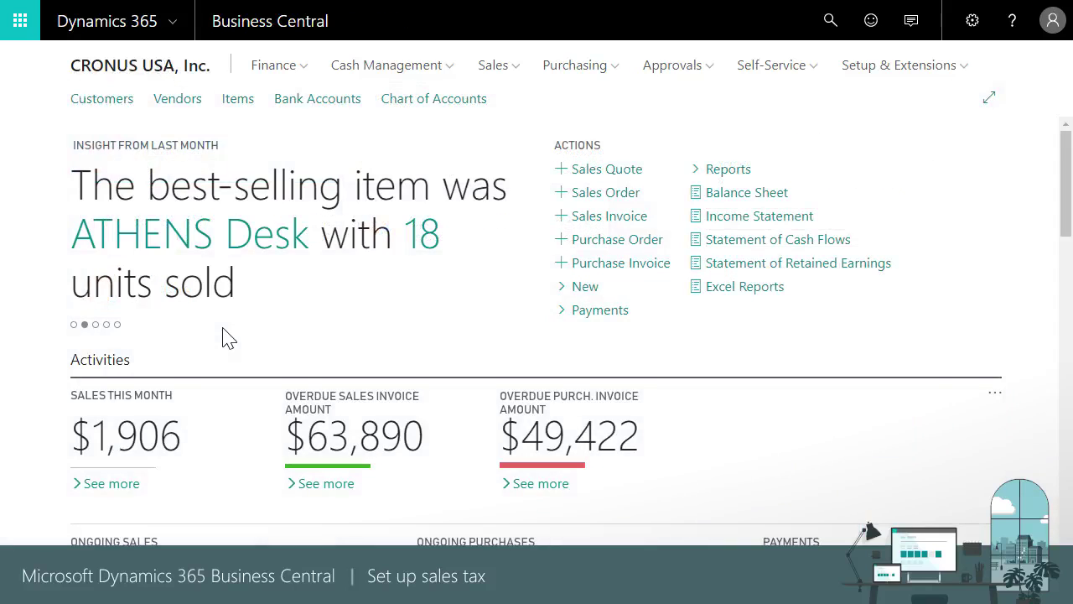